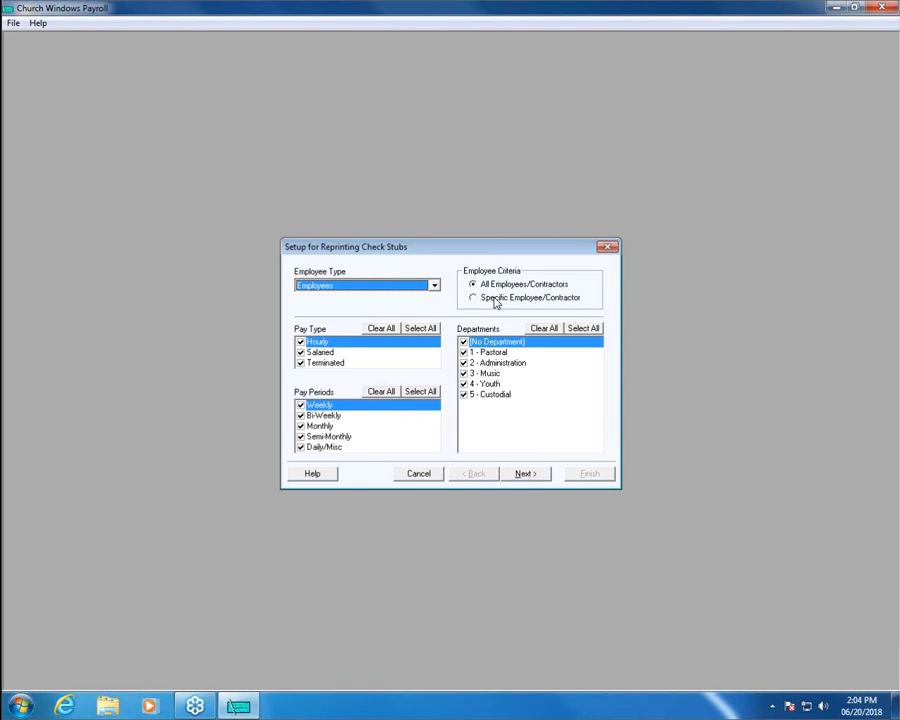
# Limit the stub reprint to the second and fourth employees only, then advance to pay dates.
pyautogui.click(495, 299)
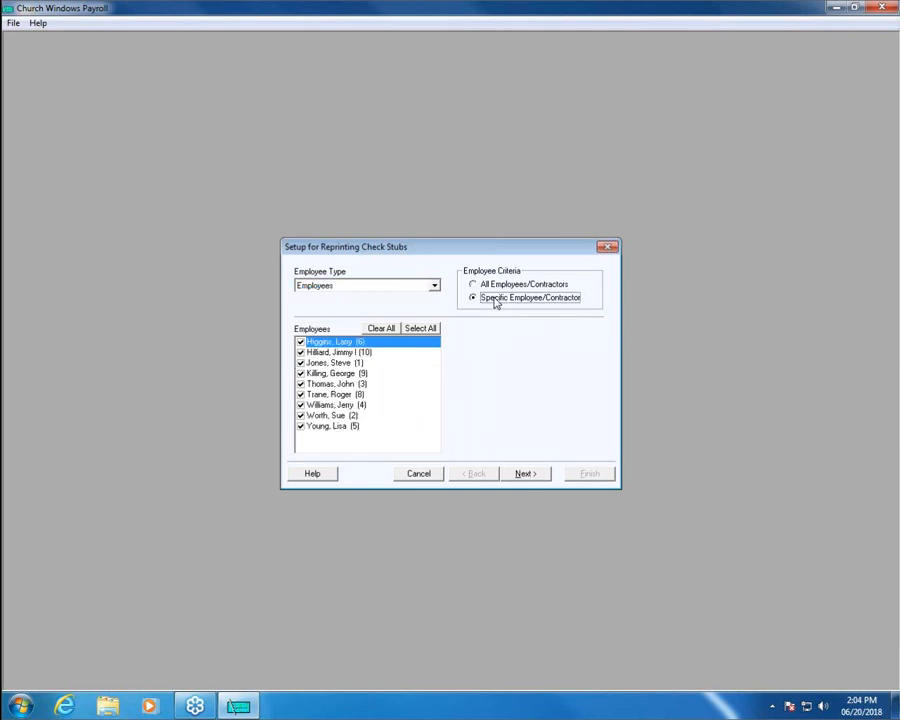
pyautogui.click(388, 330)
pyautogui.click(338, 352)
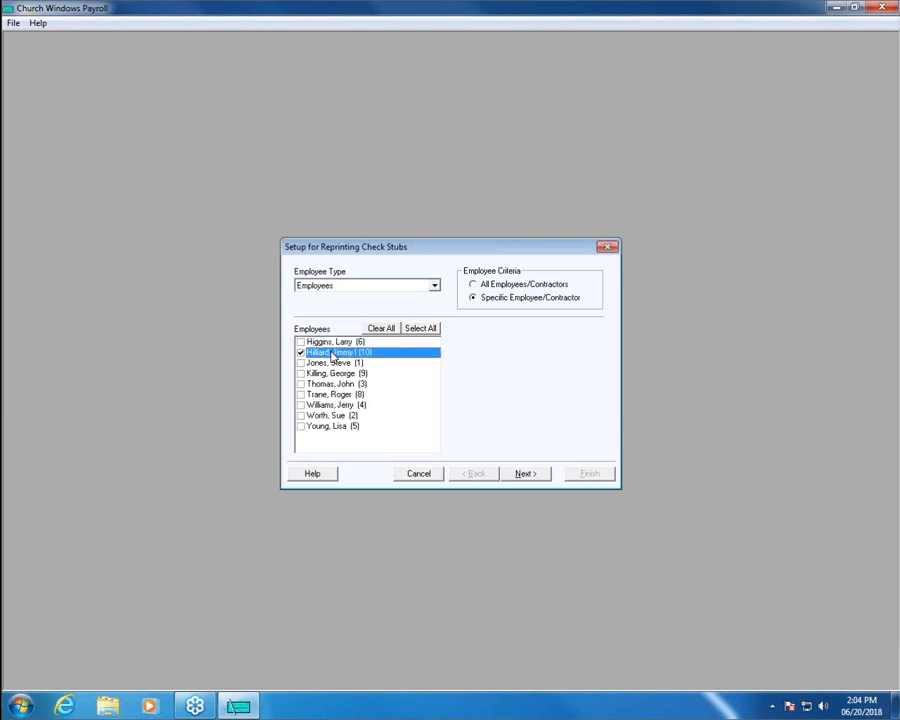
pyautogui.click(334, 373)
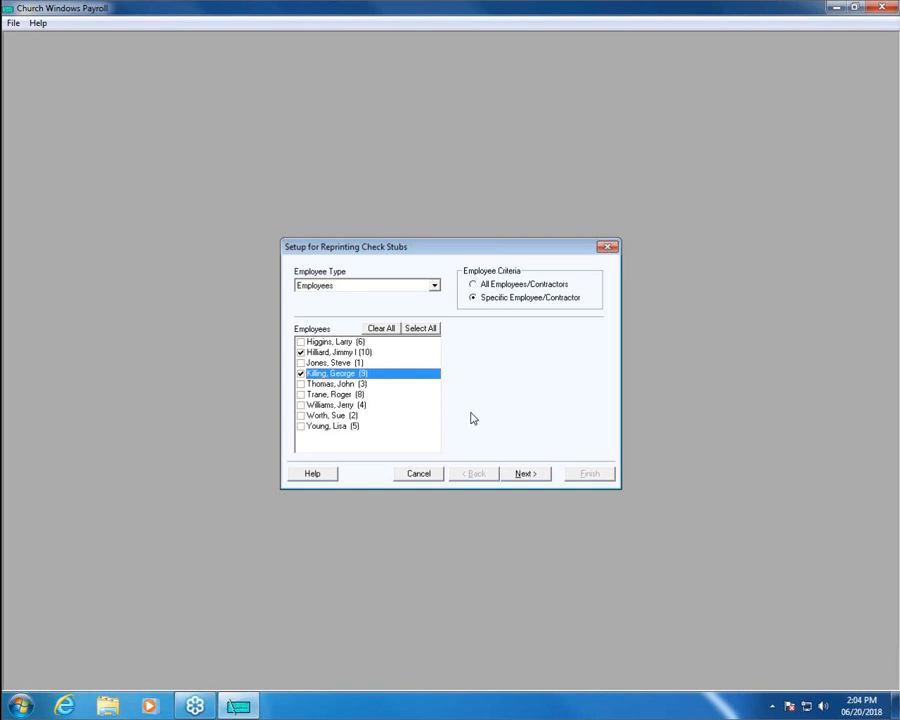
pyautogui.click(525, 476)
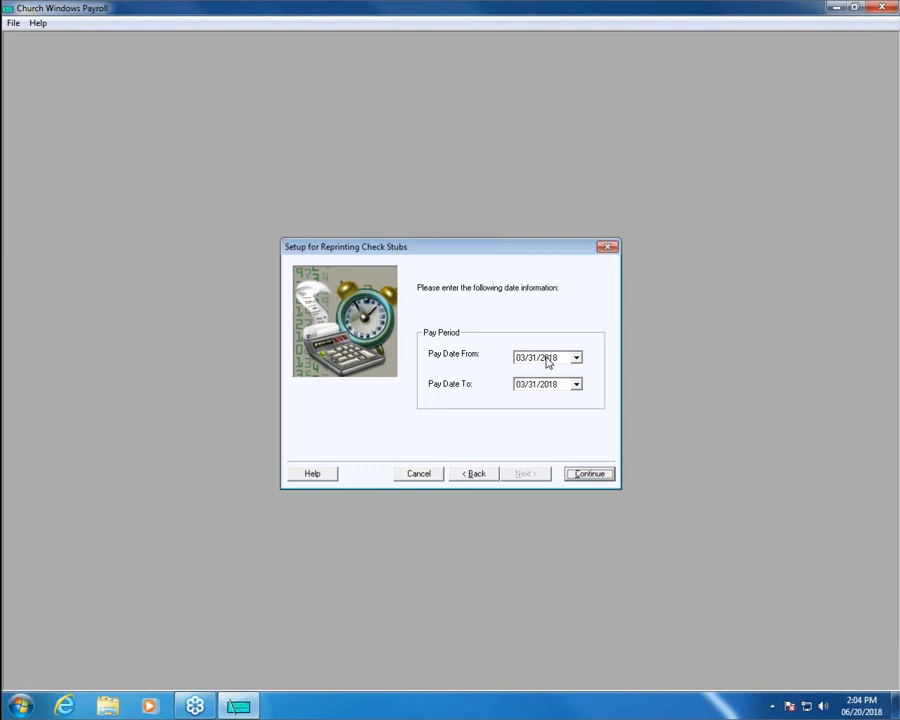
# Keep the 03/31/2018 pay period and preview the two reprinted stubs.
pyautogui.click(591, 479)
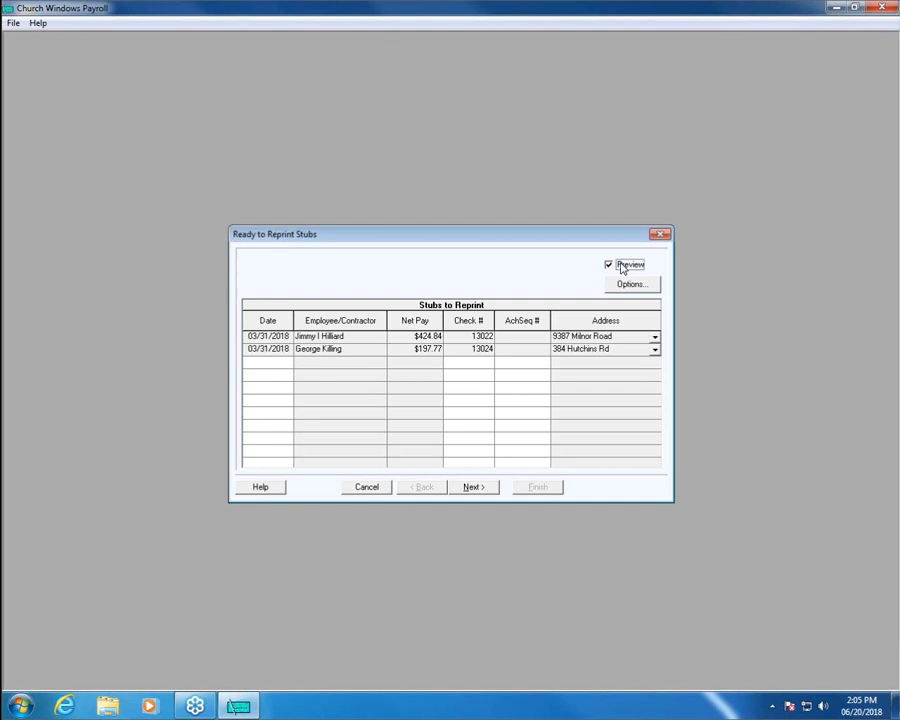
pyautogui.click(492, 491)
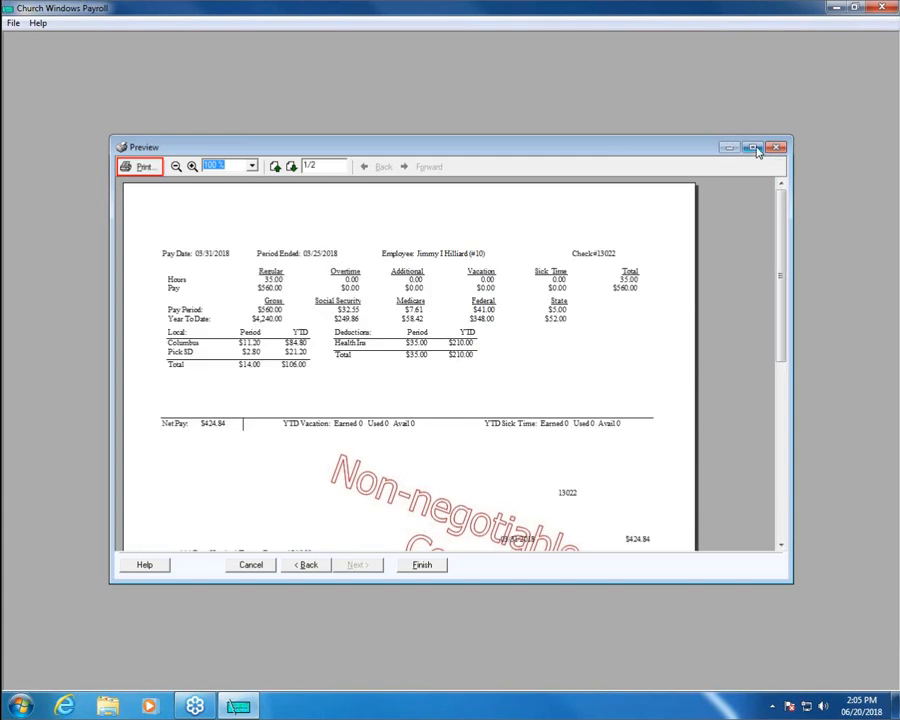
# Maximize the stub preview, review both pages, and finish the reprint.
pyautogui.click(753, 148)
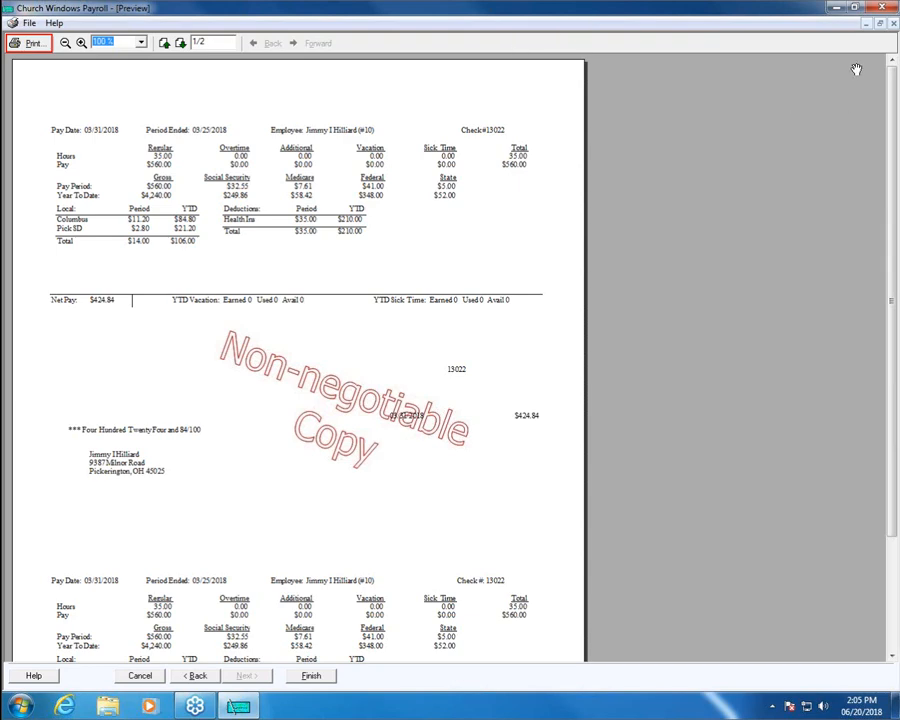
pyautogui.click(321, 680)
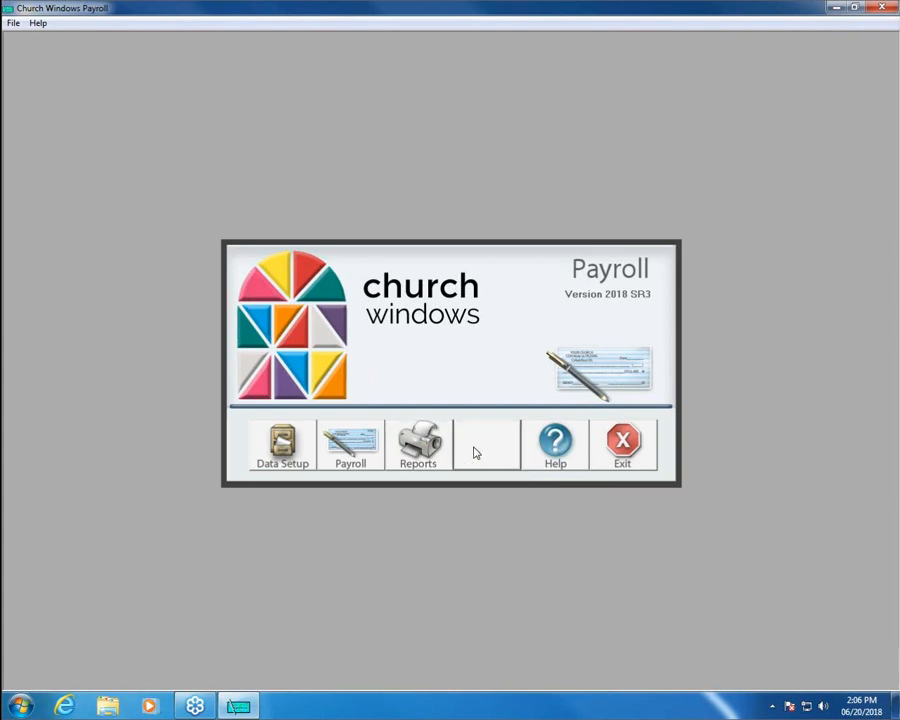
# Check the Sys. Admin. options, then bring up the Payroll actions menu.
pyautogui.click(476, 455)
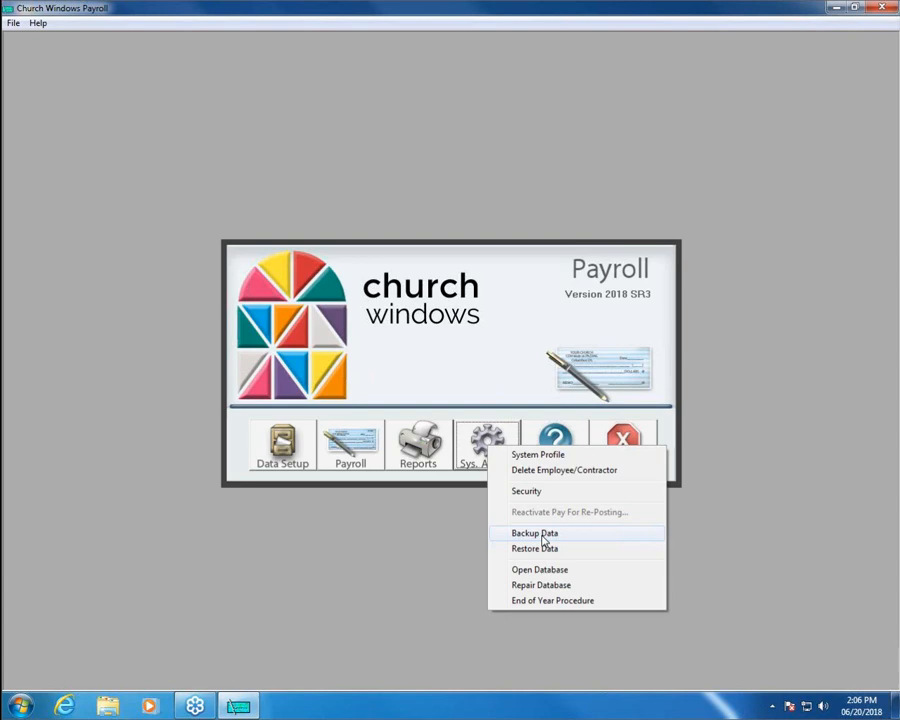
pyautogui.click(378, 535)
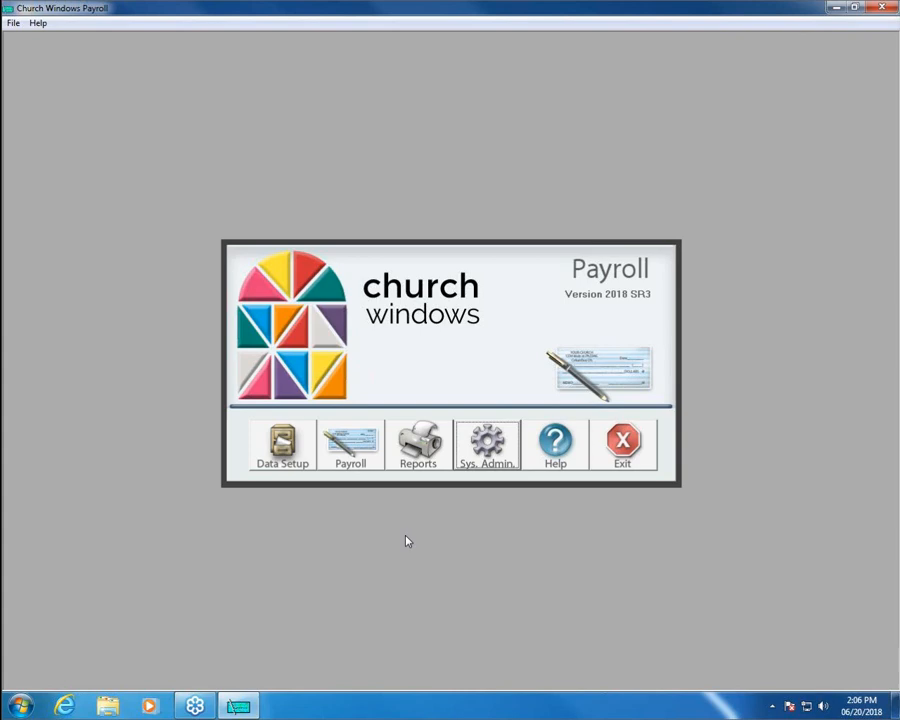
pyautogui.click(351, 440)
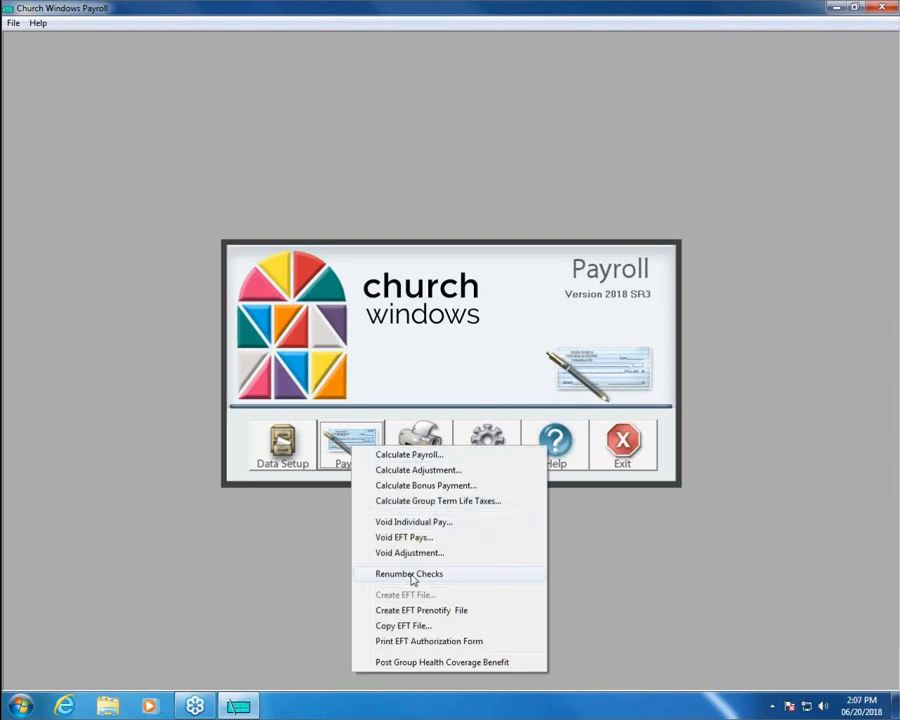
# Start Renumber Checks, keeping pay date Mar 31, 2018 and all payee types.
pyautogui.click(487, 578)
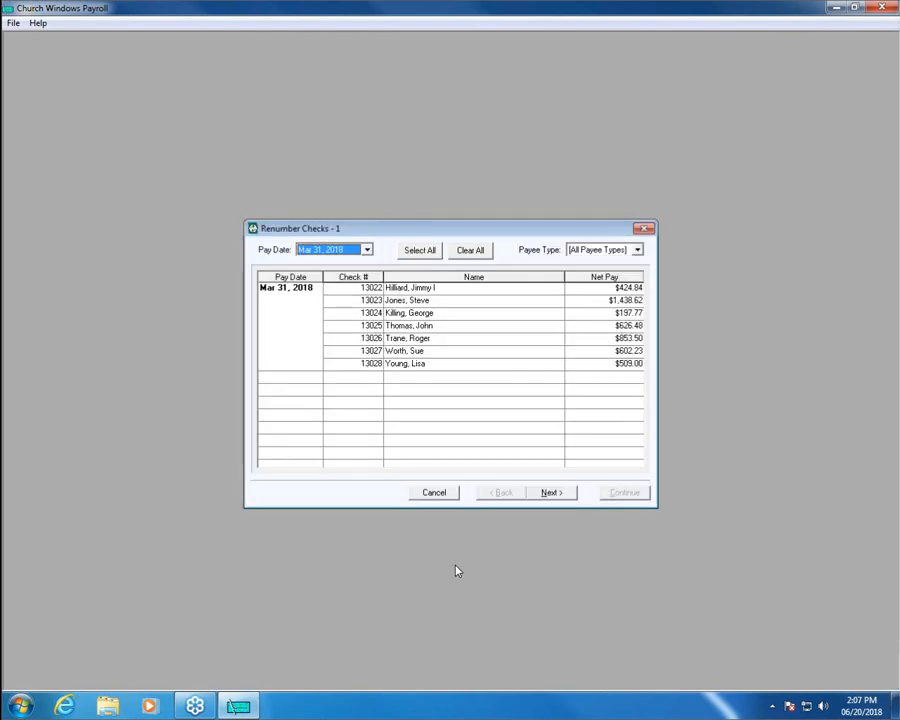
pyautogui.click(367, 252)
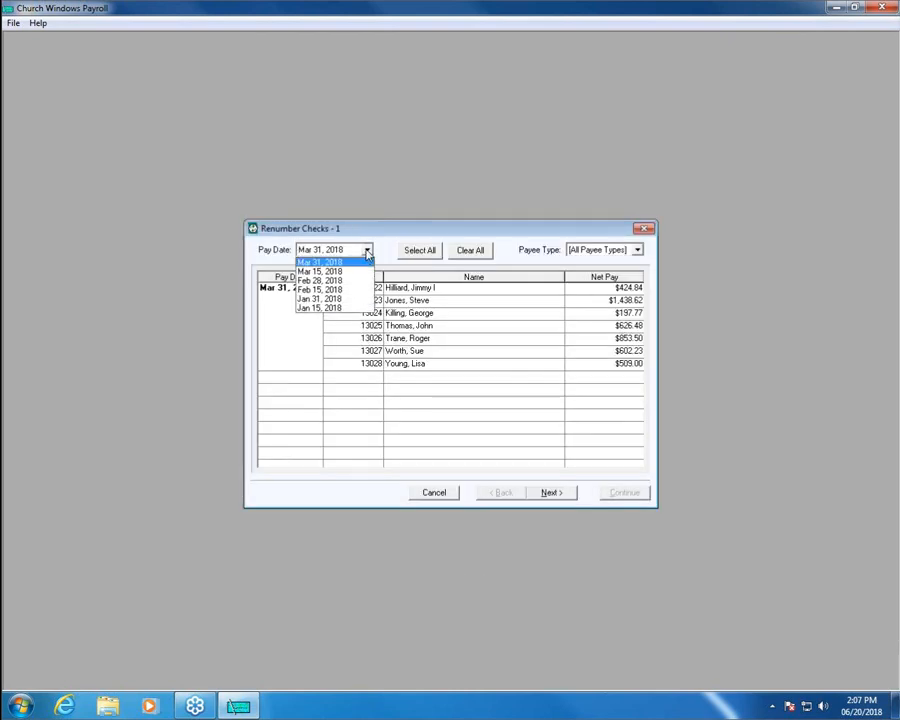
pyautogui.click(367, 252)
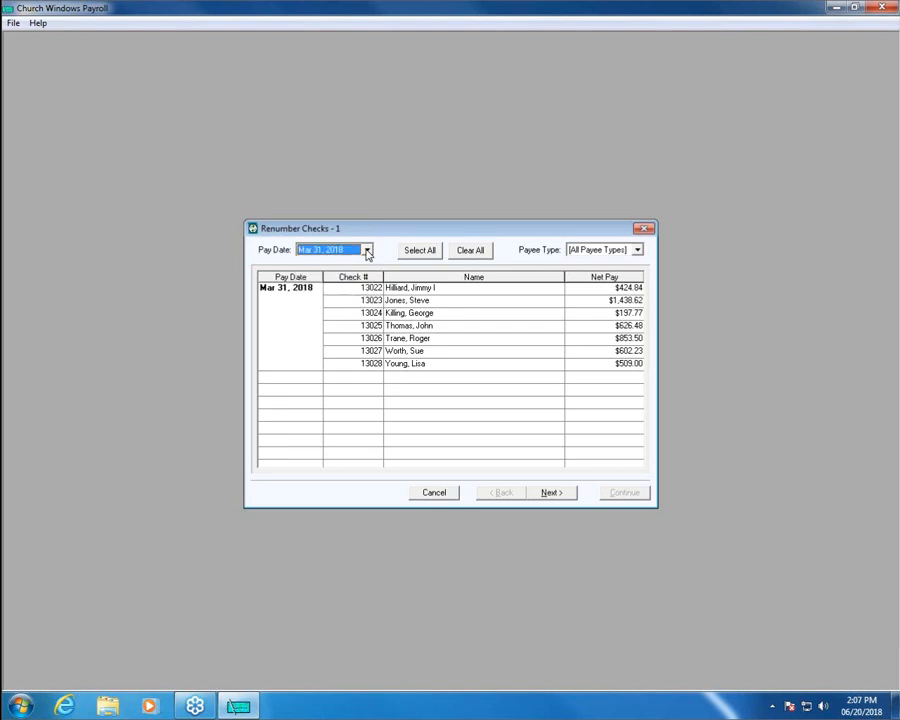
pyautogui.click(637, 252)
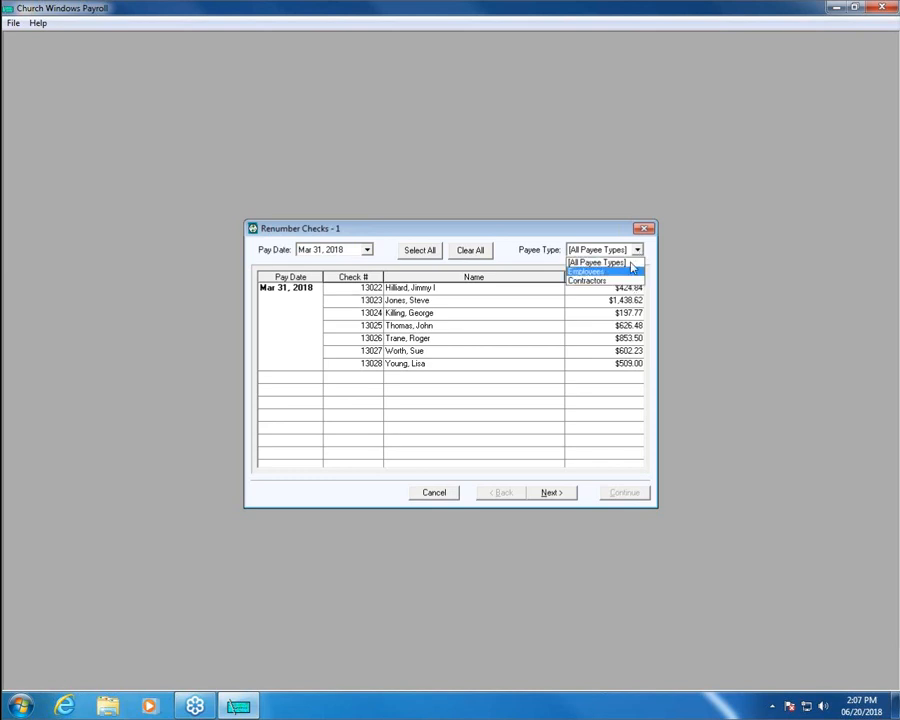
pyautogui.click(637, 252)
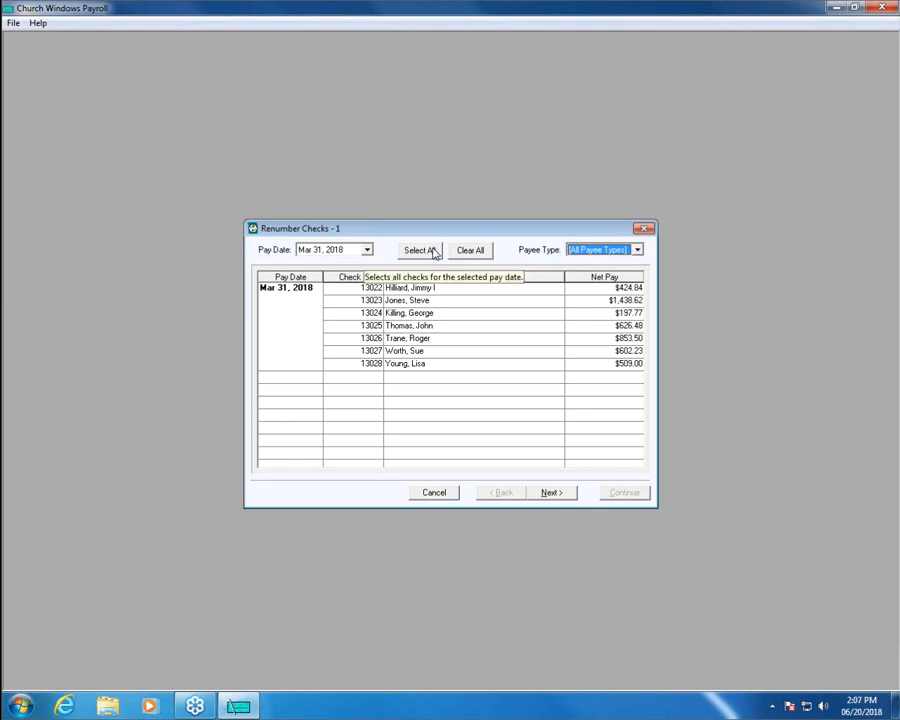
# Select all seven Mar 31, 2018 checks and advance to new numbering.
pyautogui.click(433, 252)
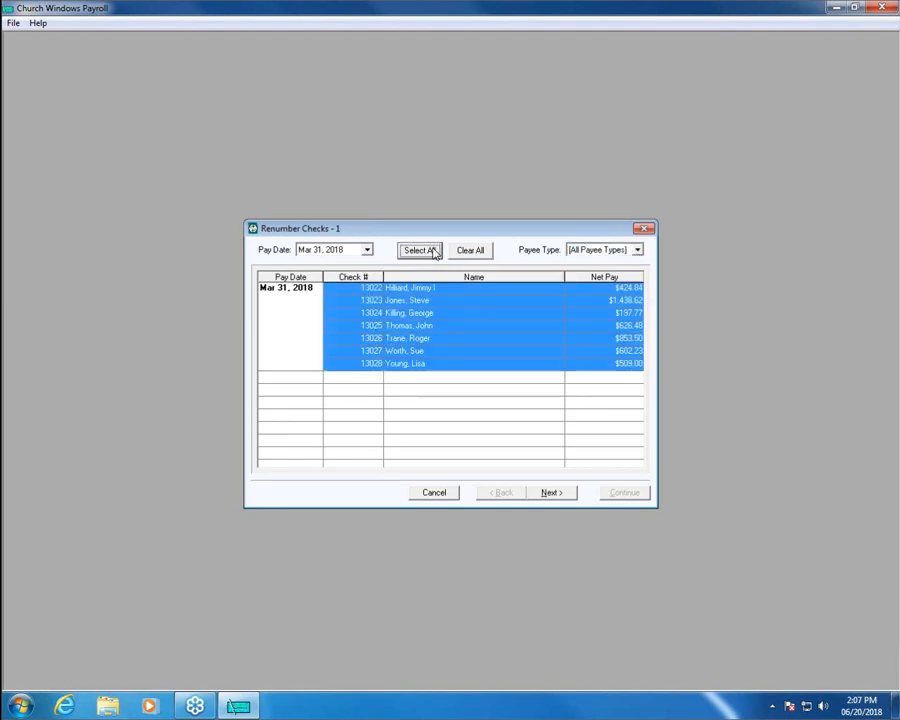
pyautogui.click(488, 252)
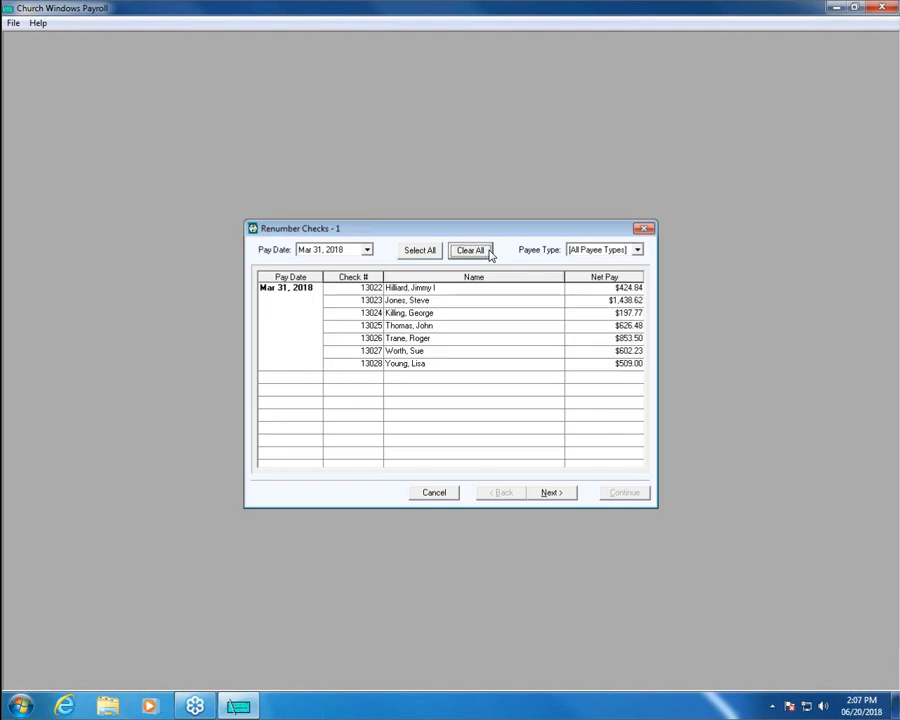
pyautogui.click(351, 289)
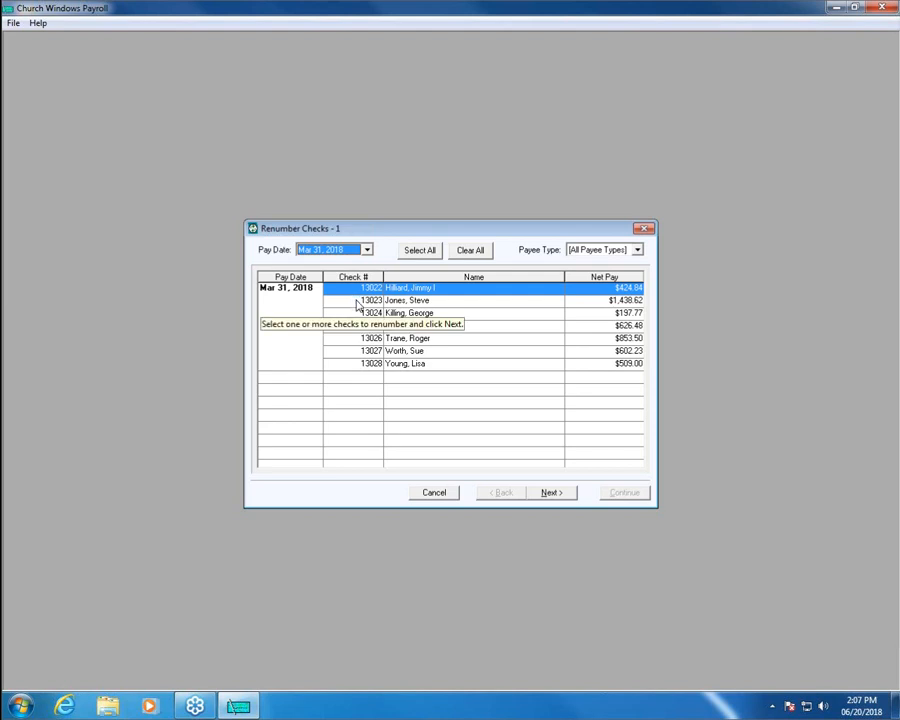
pyautogui.click(357, 300)
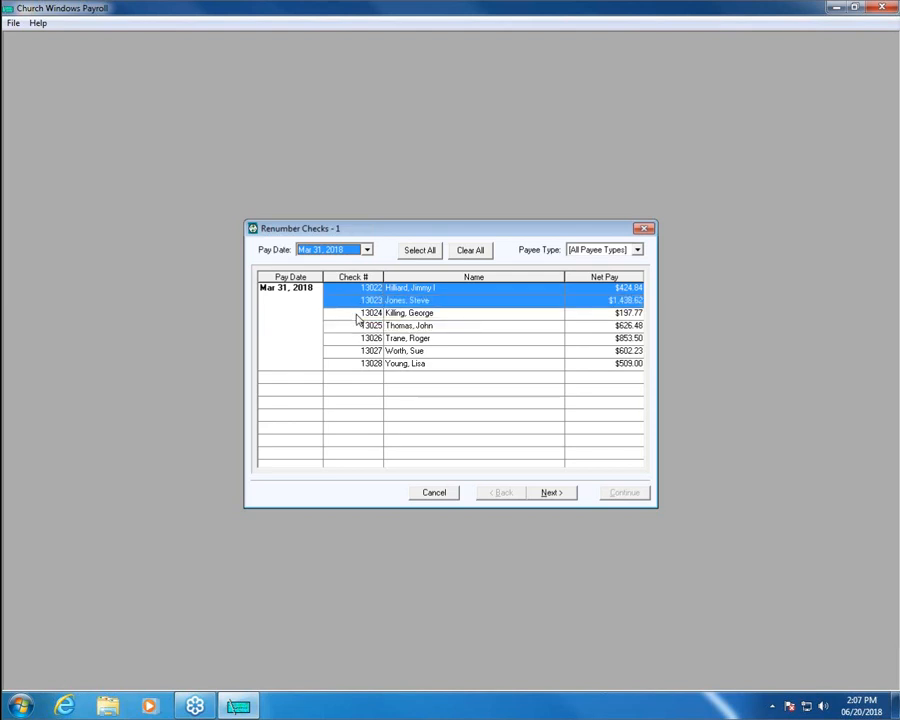
pyautogui.click(357, 312)
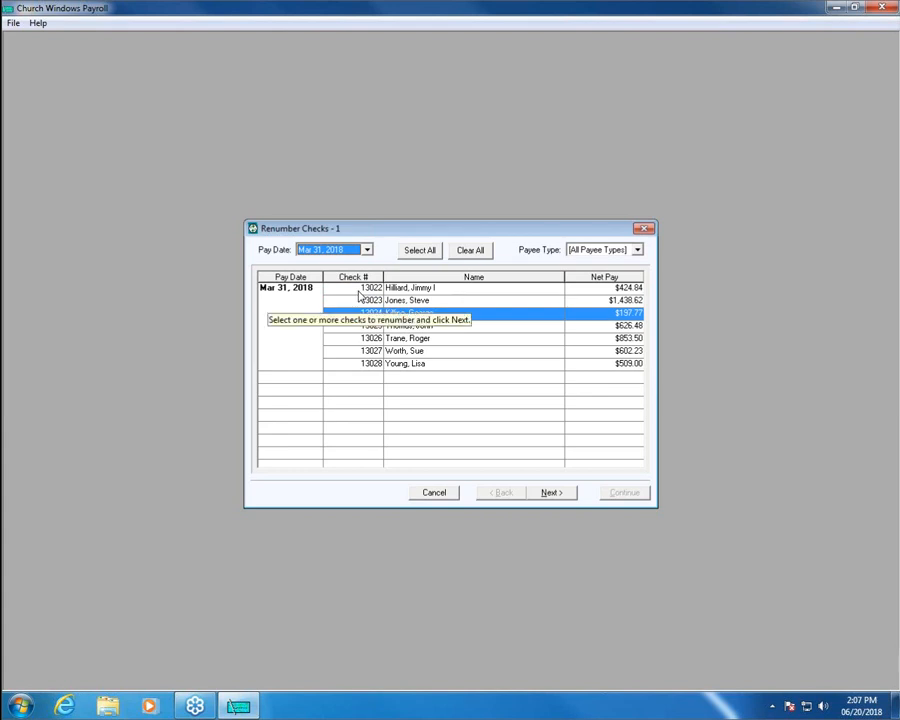
pyautogui.click(421, 251)
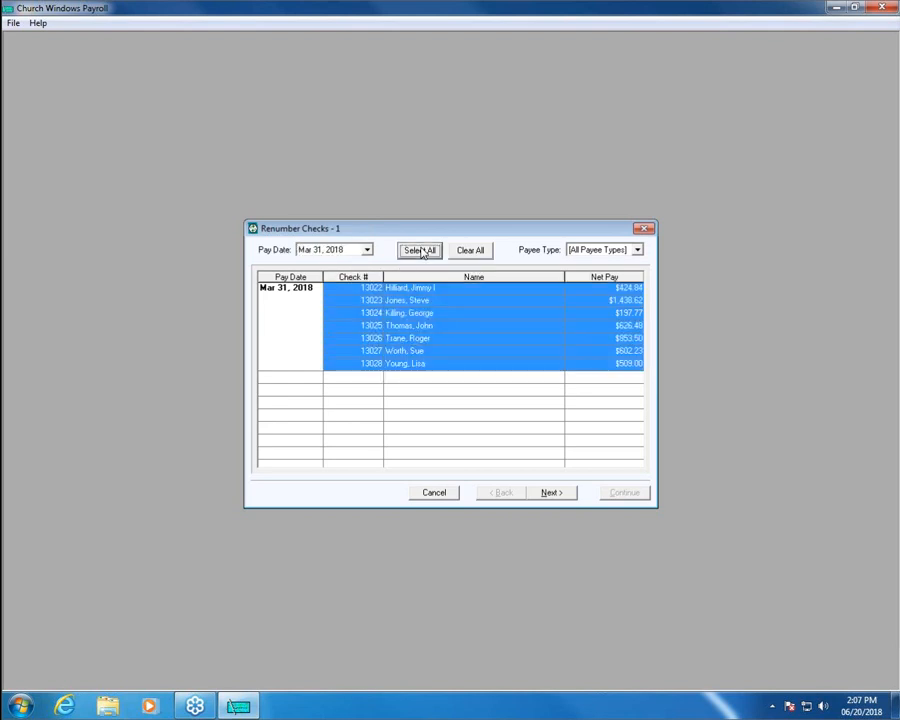
pyautogui.click(553, 493)
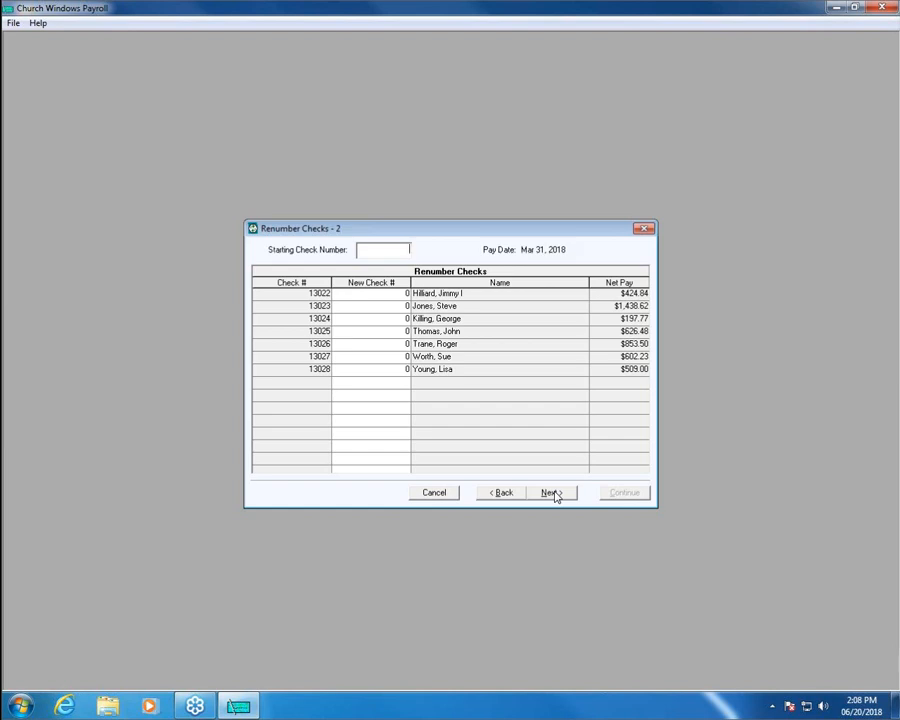
# Enter starting check number 10022 so the checks receive 10022–10028.
pyautogui.write('10022')
pyautogui.press('Return')
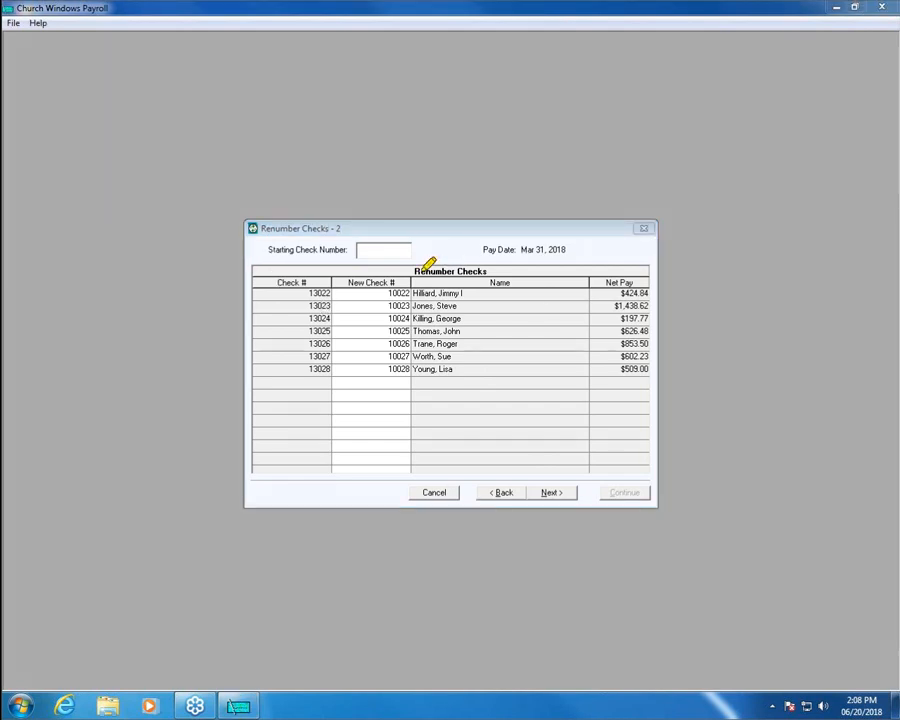
pyautogui.moveTo(333, 270)
pyautogui.mouseDown()
pyautogui.moveTo(264, 267)
pyautogui.moveTo(261, 346)
pyautogui.moveTo(305, 376)
pyautogui.moveTo(335, 372)
pyautogui.moveTo(335, 272)
pyautogui.moveTo(428, 272)
pyautogui.mouseUp()
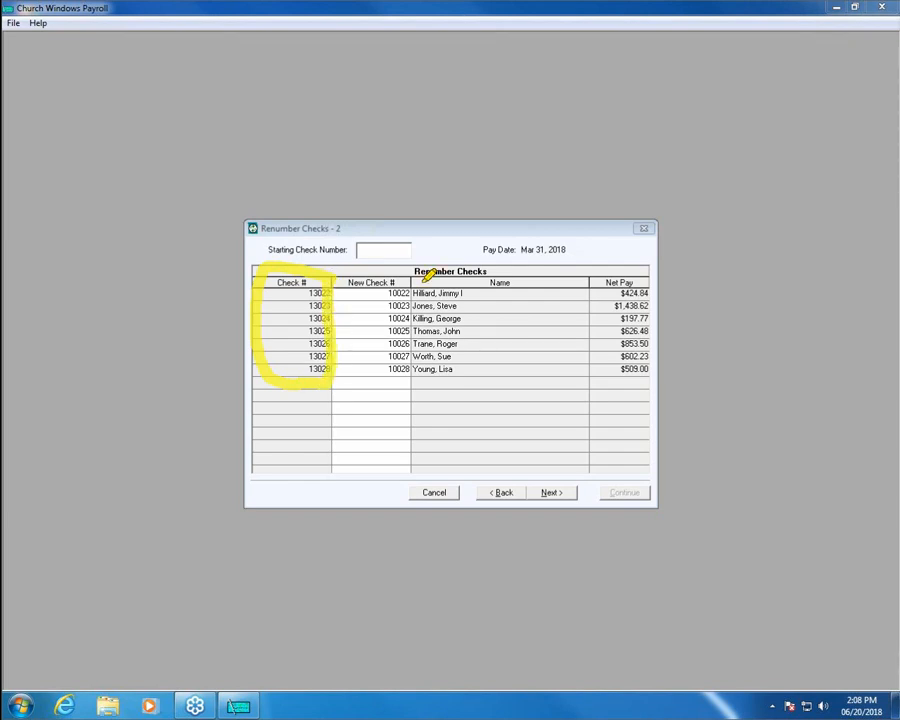
pyautogui.moveTo(338, 286); pyautogui.dragTo(410, 285)
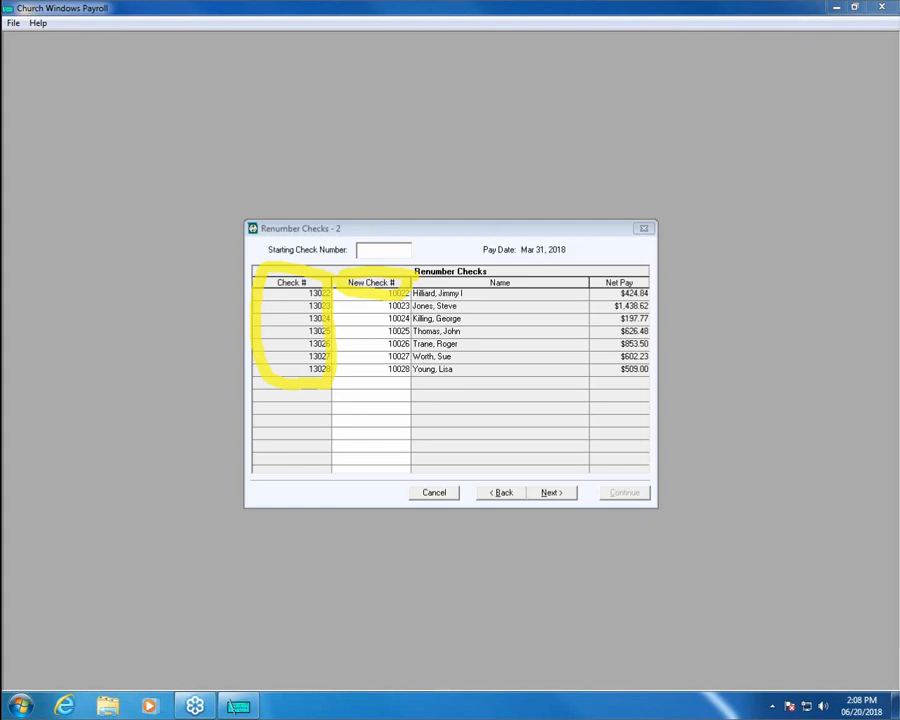
pyautogui.press('Escape')
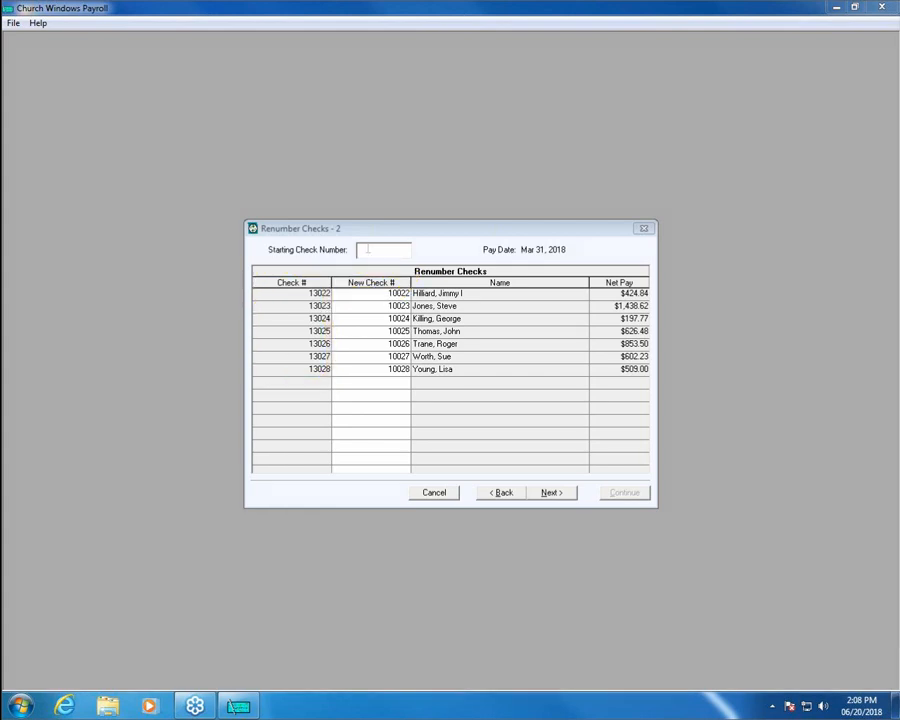
# Attempt new numbers in the first two check rows, then erase the second entry.
pyautogui.click(396, 293)
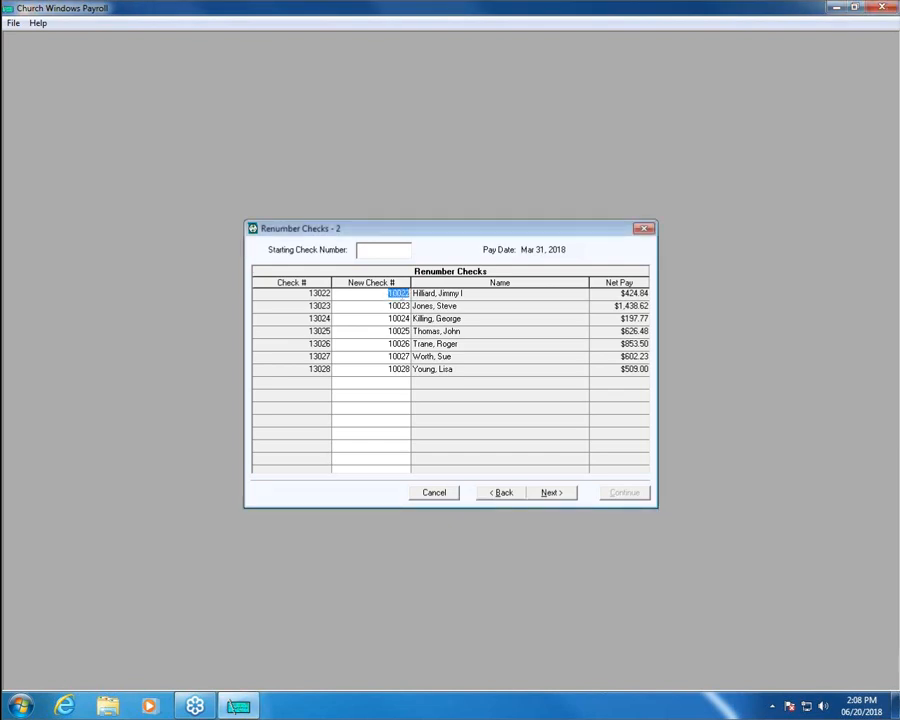
pyautogui.write('5431')
pyautogui.press('Tab')
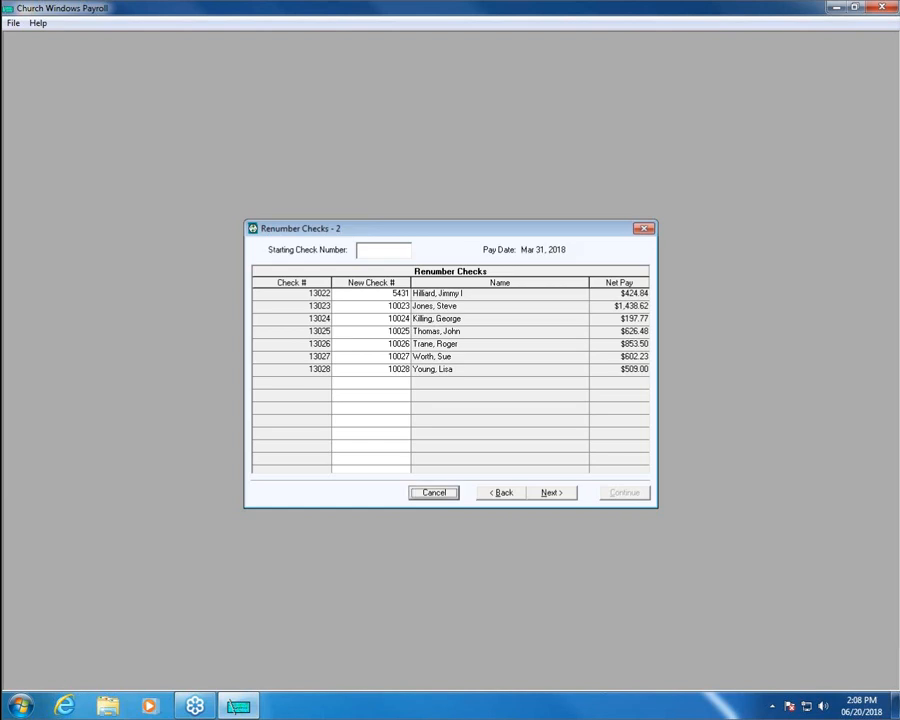
pyautogui.click(403, 306)
pyautogui.write('542')
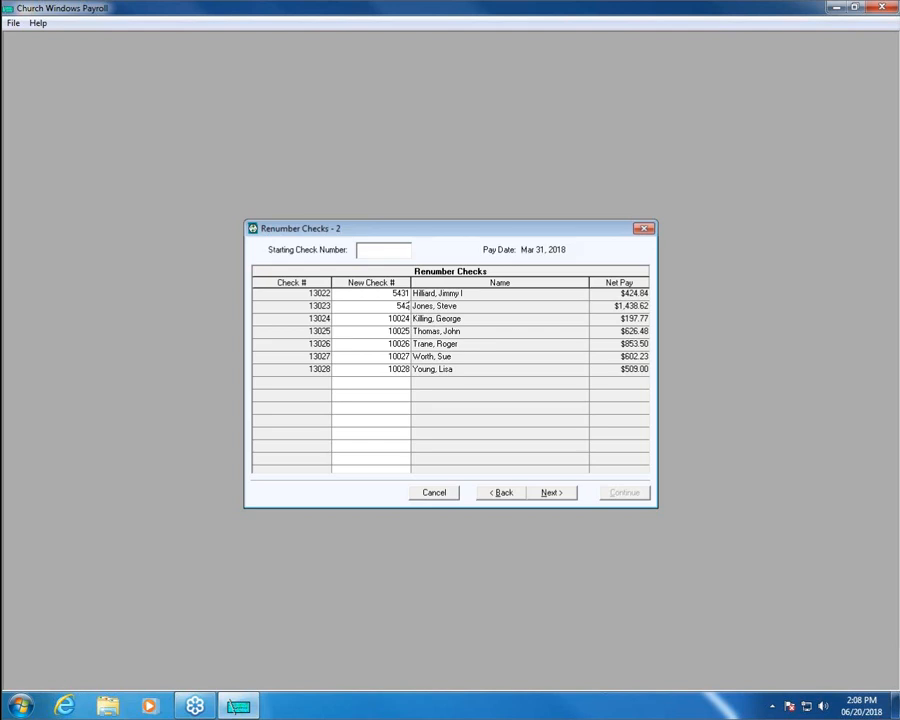
pyautogui.press('BackSpace')
pyautogui.press('BackSpace')
pyautogui.press('BackSpace')
# Renumber checks 13022 and 13023 to 13028 and 13027, then proceed to confirmation.
pyautogui.click(381, 293)
pyautogui.write('13028')
pyautogui.press('Tab')
pyautogui.write('13027')
pyautogui.press('Tab')
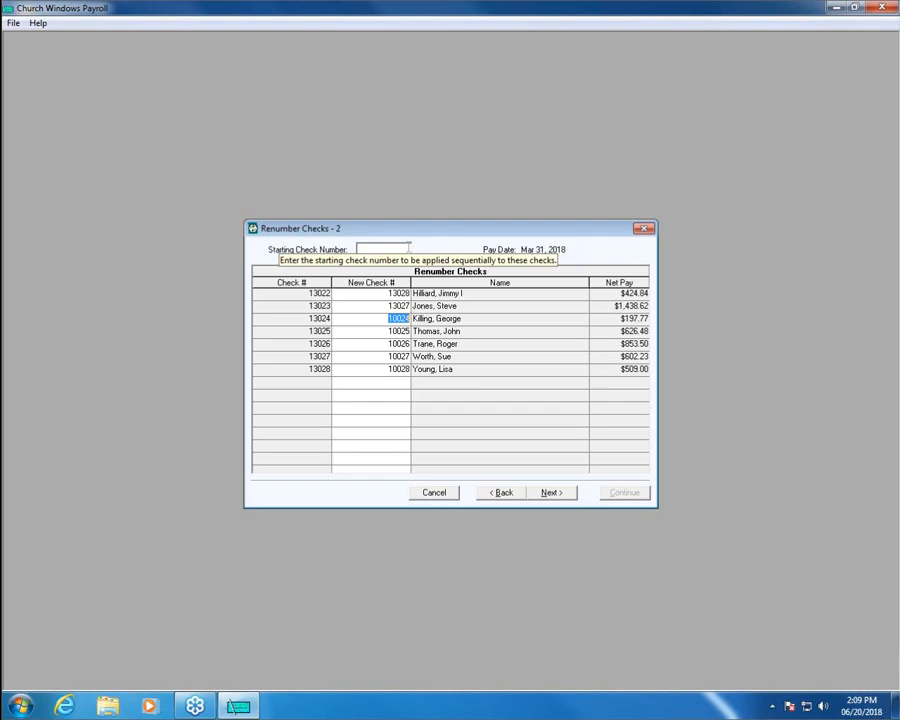
pyautogui.click(552, 492)
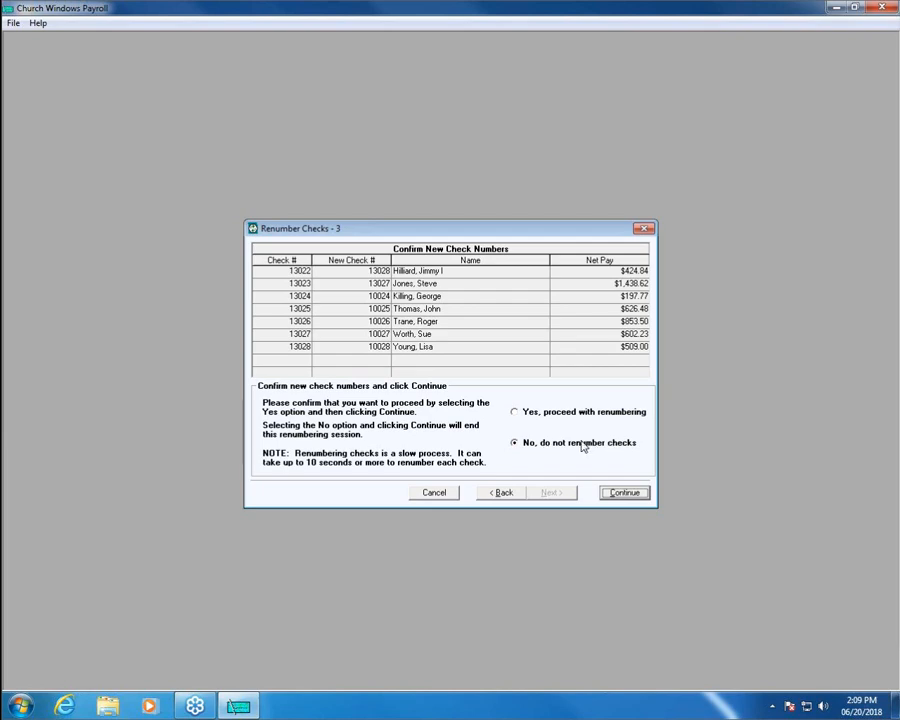
# Choose 'Yes, proceed with renumbering', run it, and acknowledge the Renumbering Complete message.
pyautogui.click(626, 495)
pyautogui.click(515, 413)
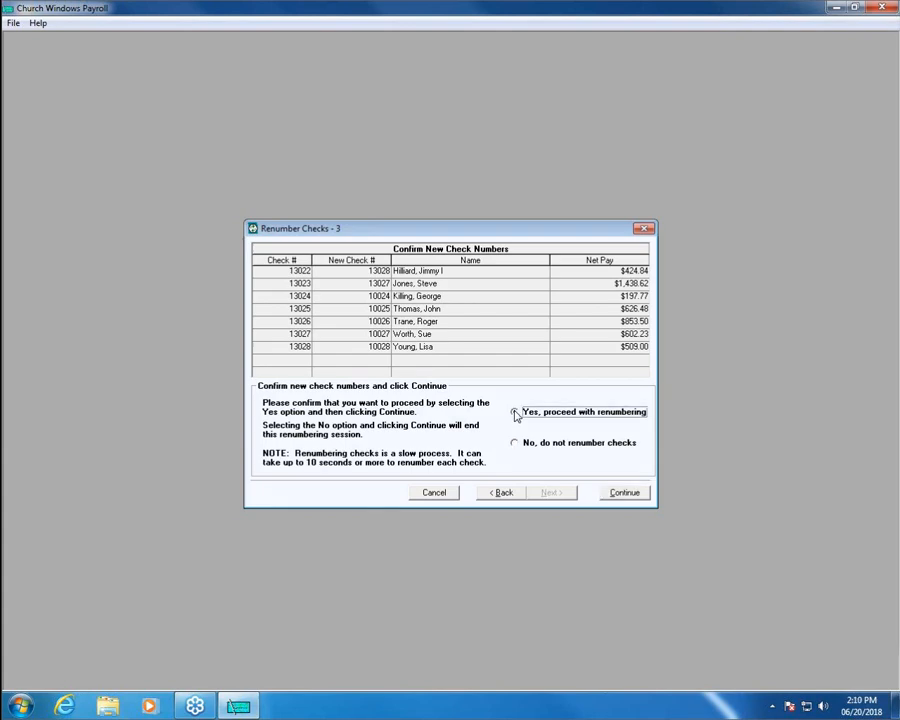
pyautogui.click(621, 493)
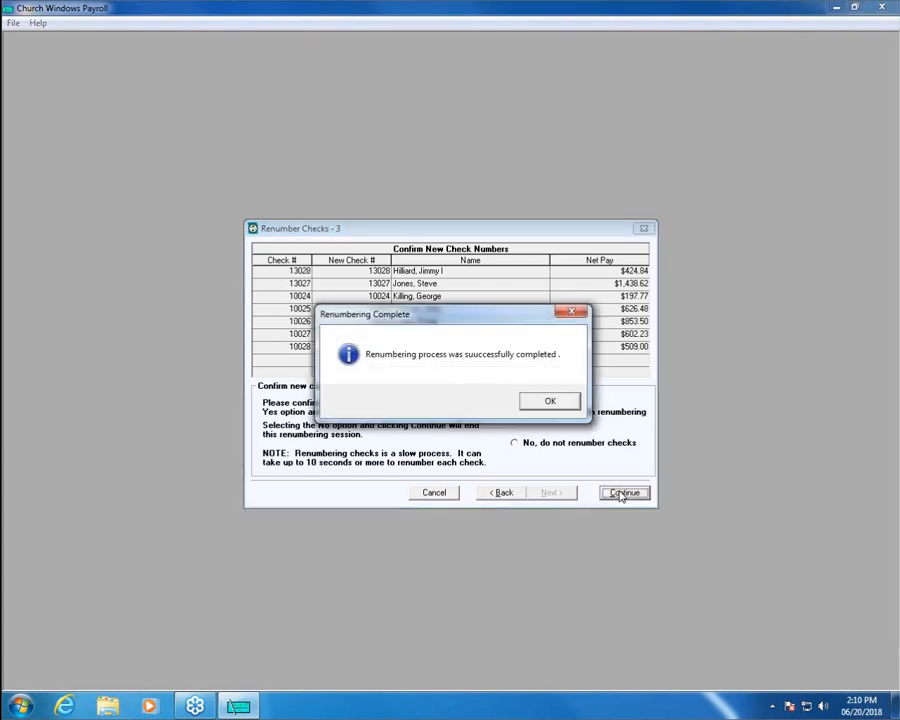
pyautogui.click(550, 401)
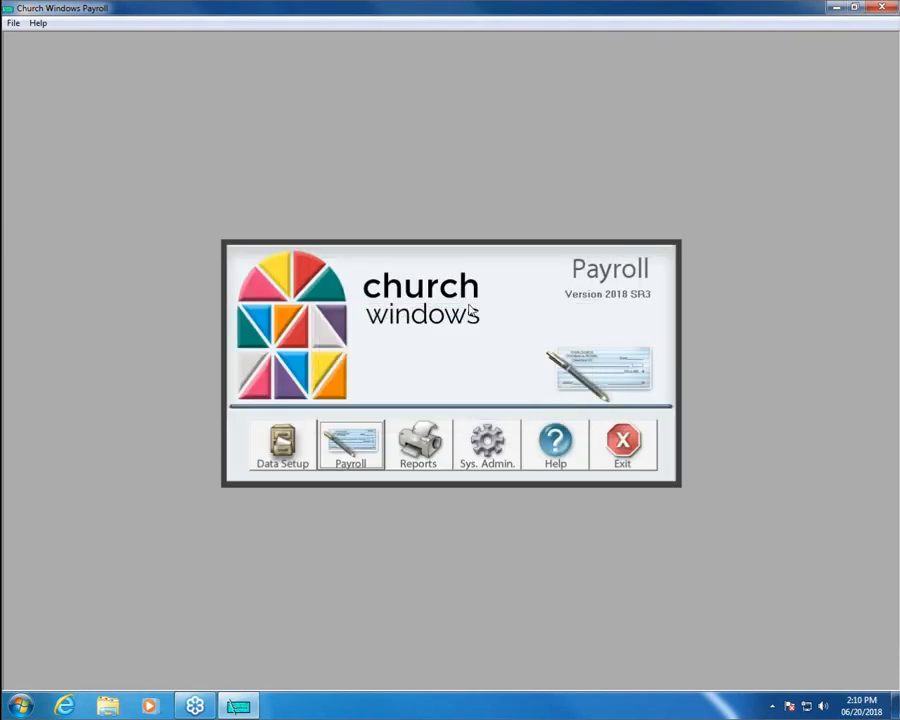